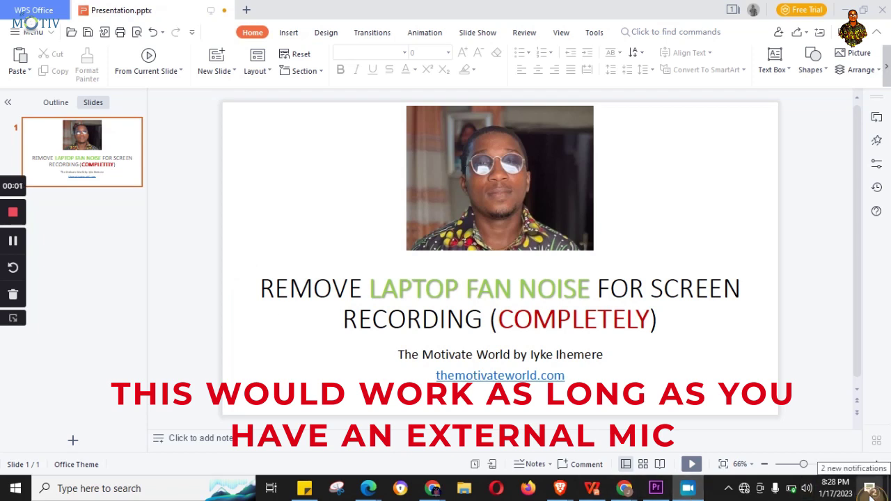
- Raise the screen brightness to full, then click the slide's title and subtitle without changing them
click(870, 497)
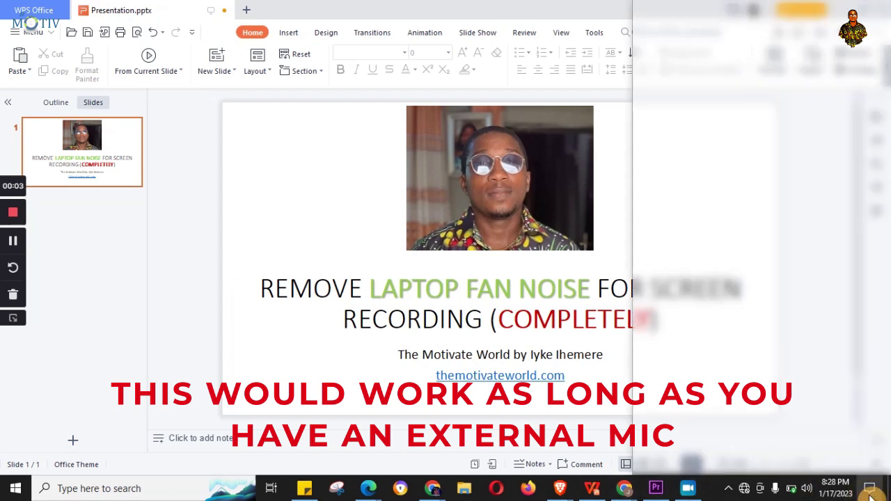
drag(719, 446, 847, 438)
click(280, 334)
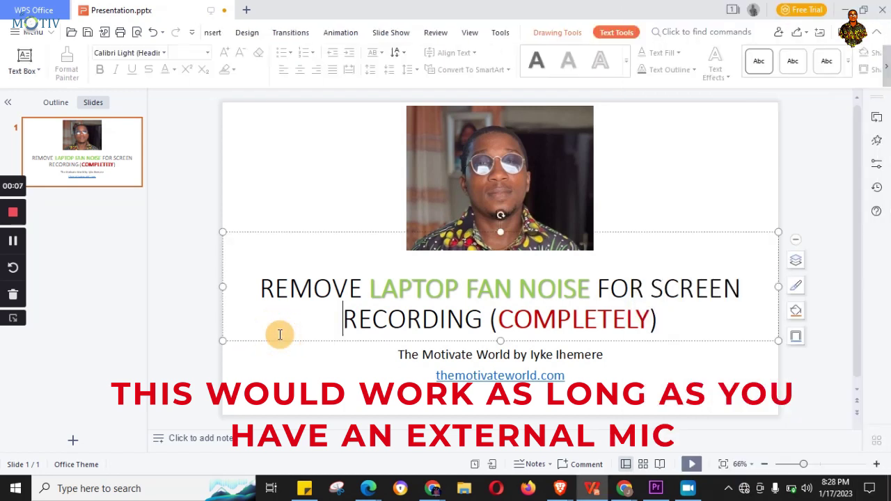
click(638, 384)
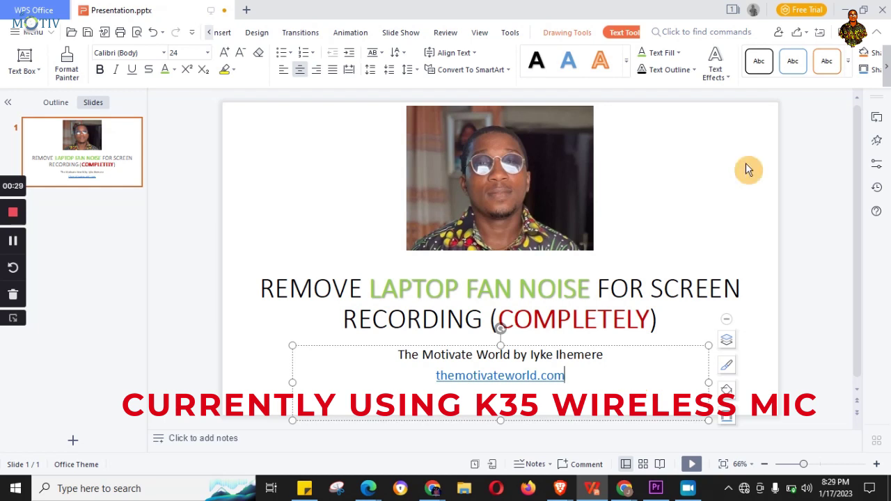
click(774, 165)
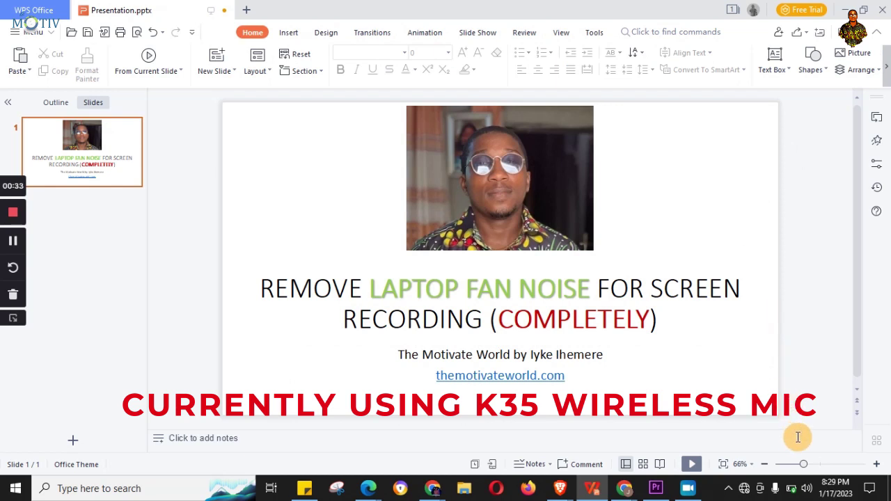
- Open the Sound dialog from the taskbar speaker icon and show the Recording devices with both microphones
right_click(805, 487)
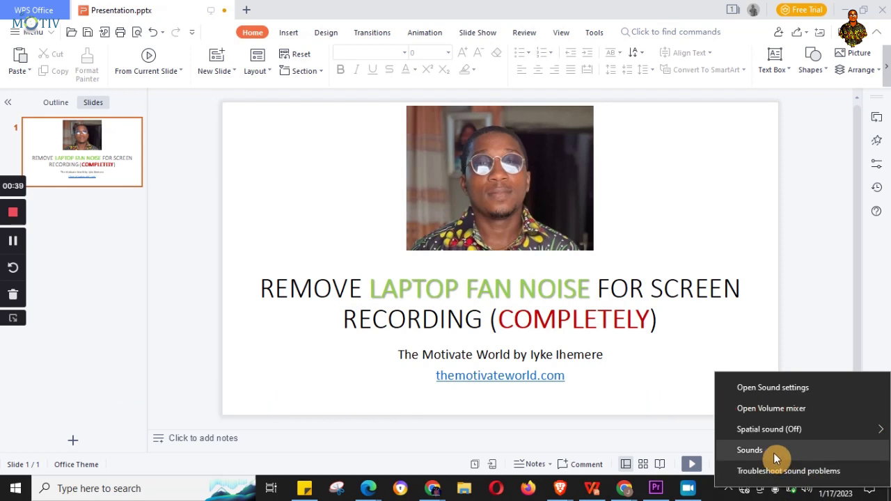
click(806, 497)
click(806, 494)
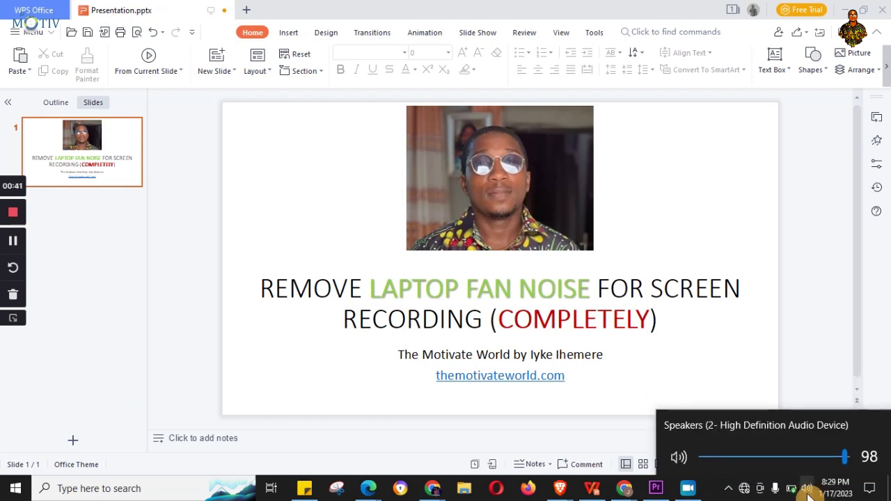
right_click(806, 494)
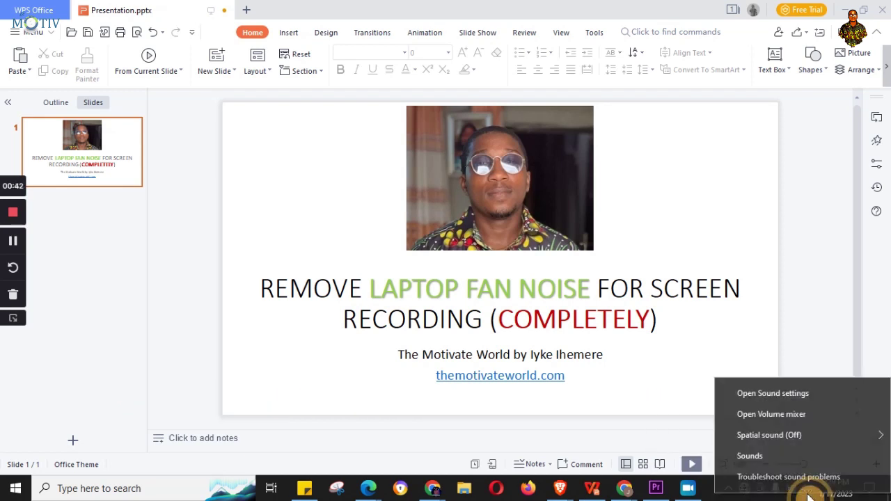
click(769, 456)
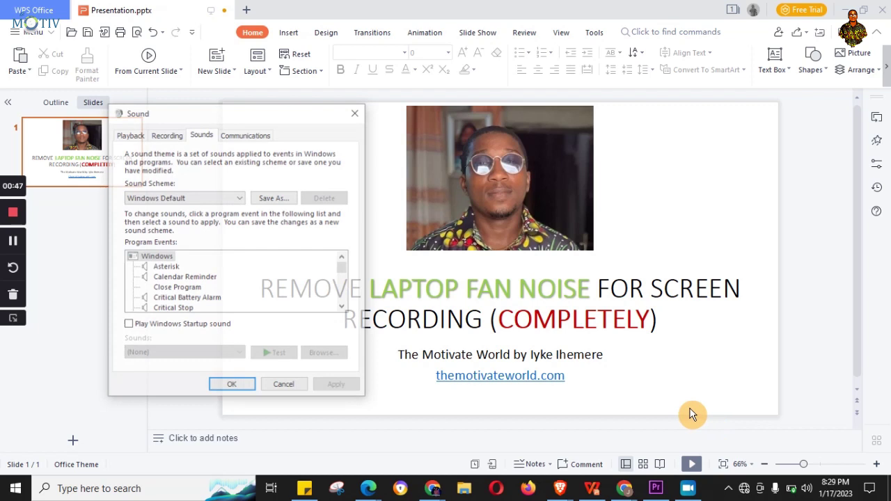
click(167, 135)
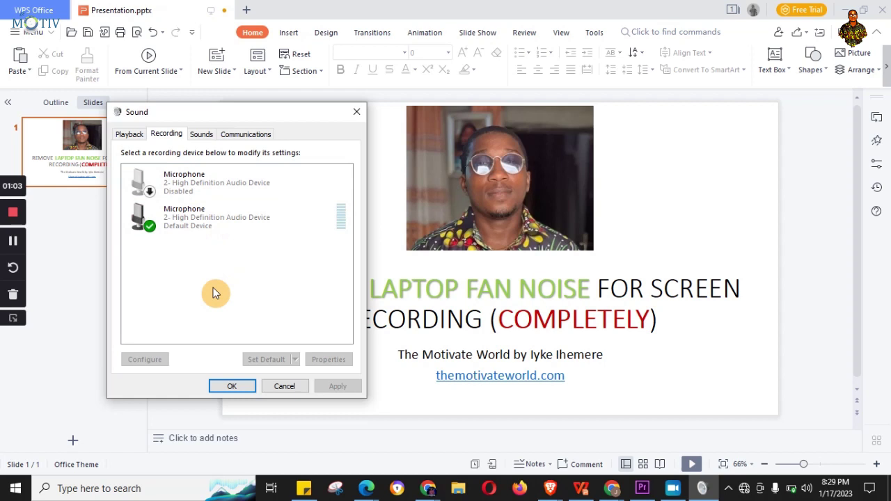
- Enable the disabled microphone so it shows as Ready, then select the first microphone
right_click(193, 190)
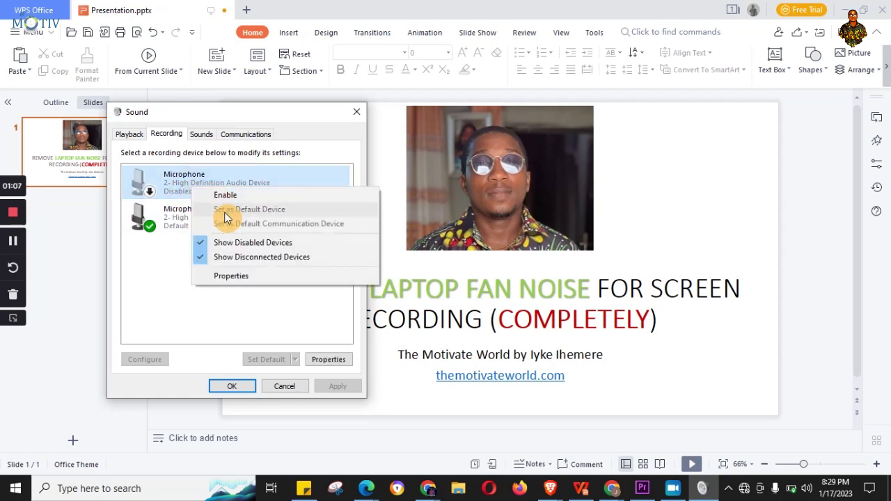
click(224, 196)
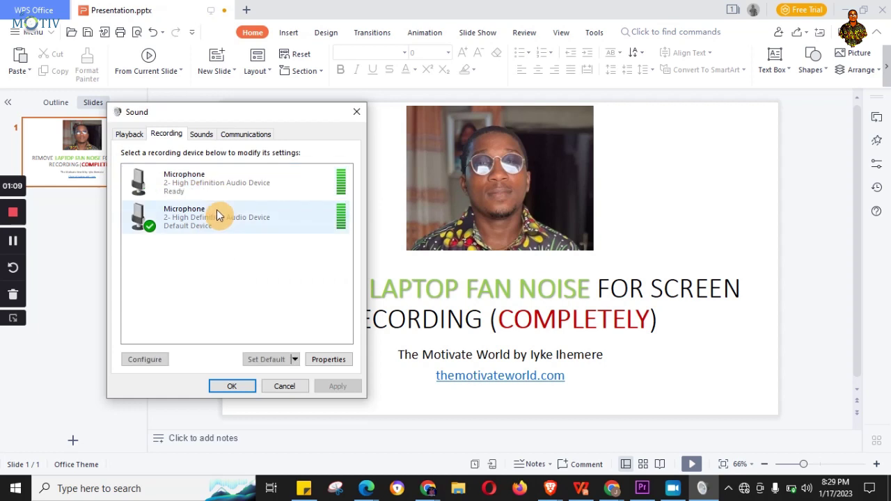
click(204, 186)
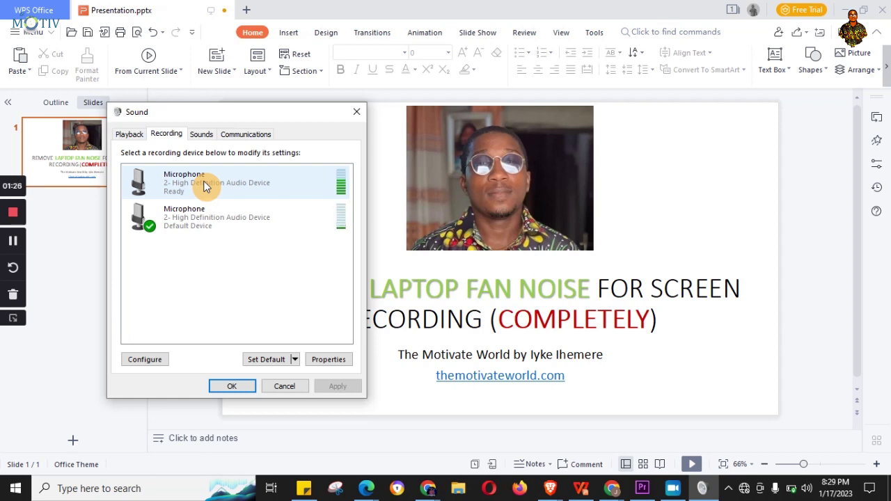
click(204, 185)
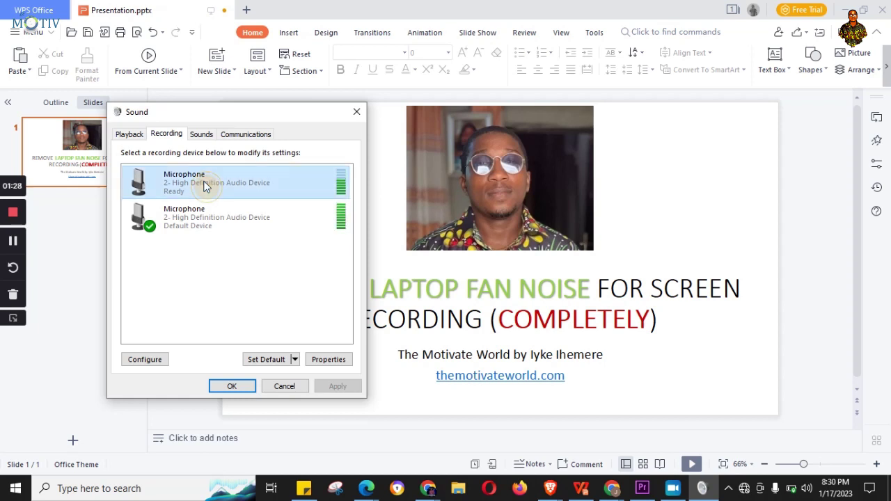
- Disable the first microphone again and confirm the Sound dialog with OK
right_click(204, 185)
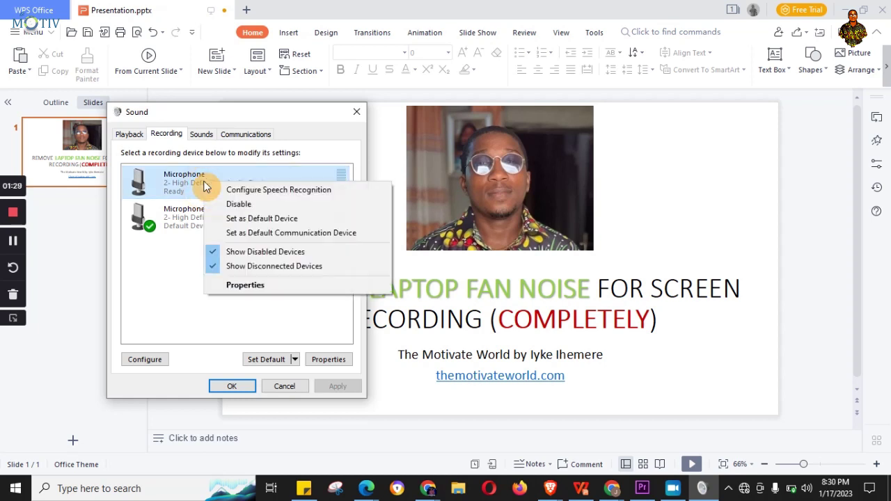
click(232, 204)
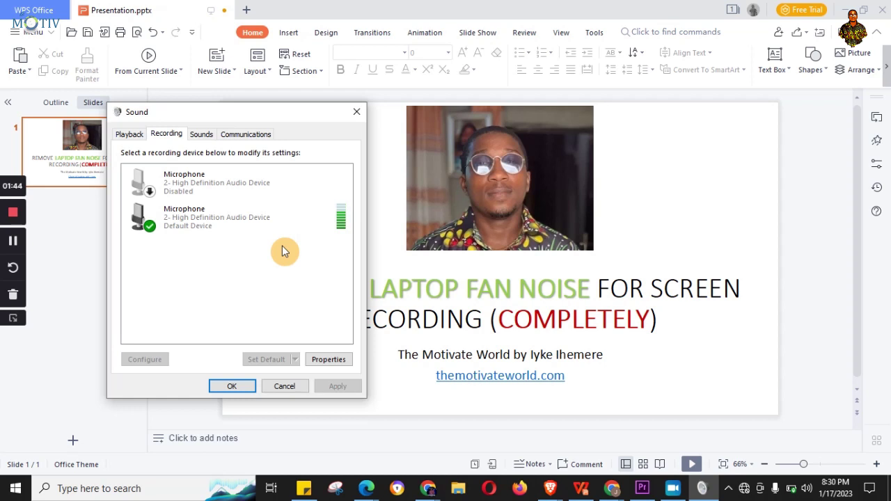
click(232, 386)
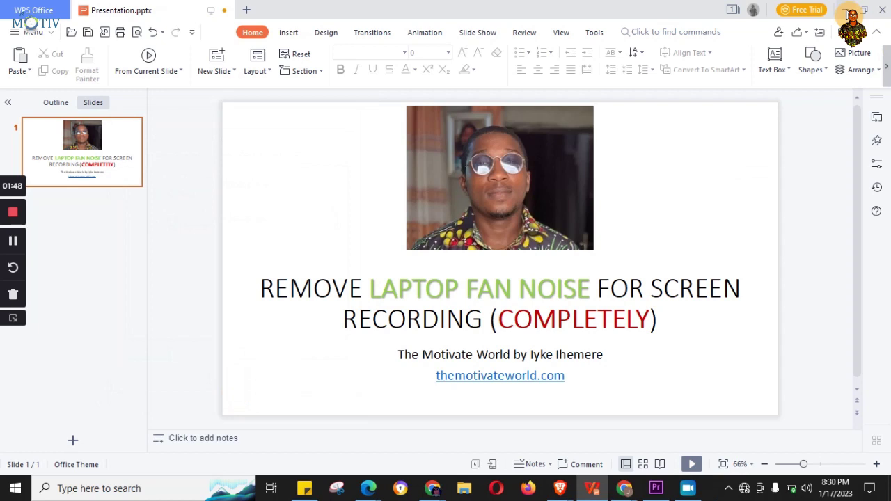
- Drag the Flashback Jan 17 20_28_28 recording from File Explorer into Premiere's Project panel, then maximize Premiere
click(846, 13)
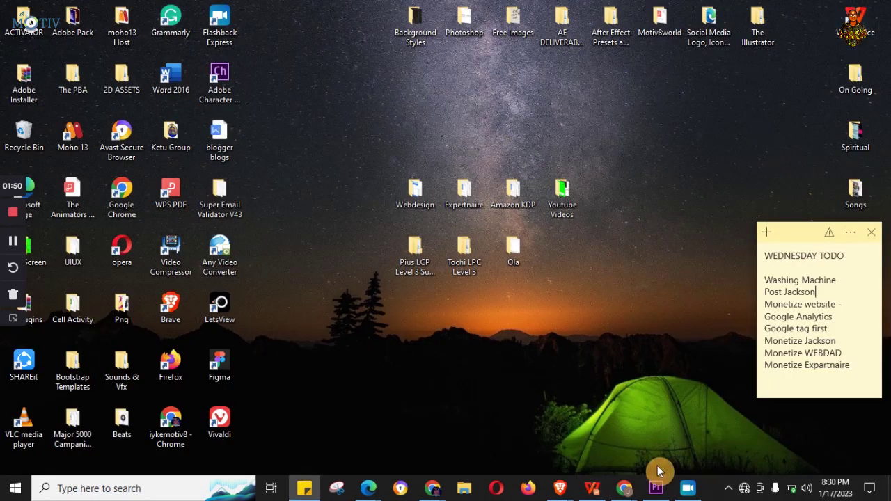
click(657, 487)
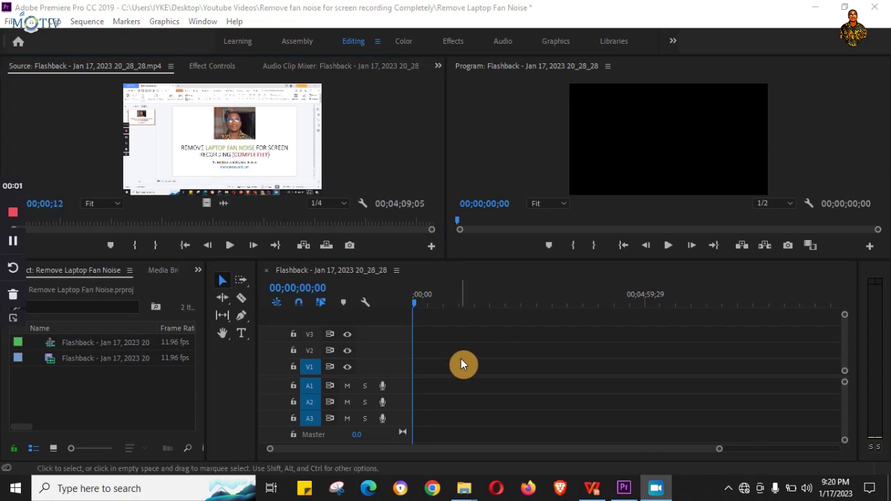
click(844, 12)
mouse_move(459, 176)
mouse_down()
mouse_move(244, 413)
mouse_move(354, 314)
mouse_move(448, 169)
mouse_move(449, 178)
mouse_up()
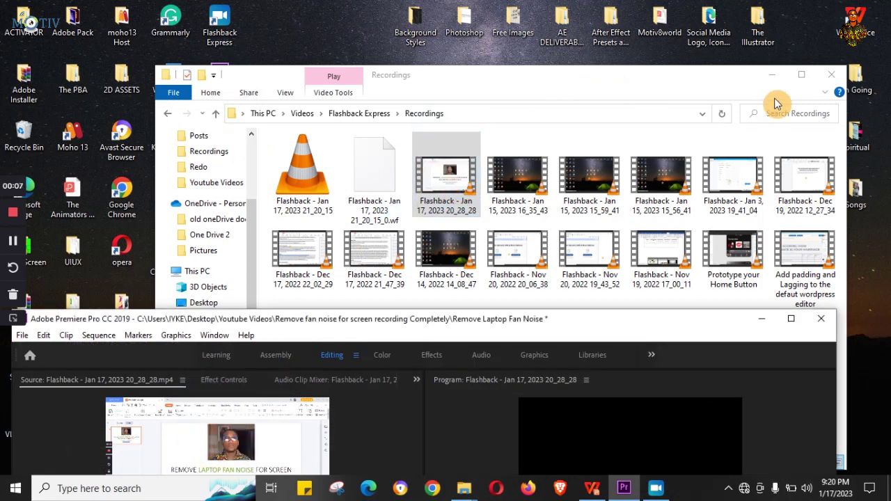
click(790, 318)
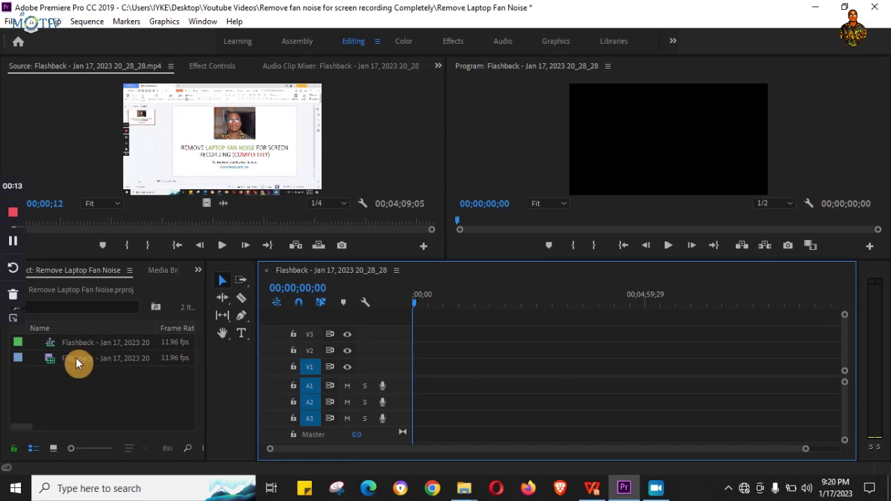
- Place the Flashback clip on the V1/A1 timeline and search the Effects panel for 'denoise'
drag(77, 362, 422, 373)
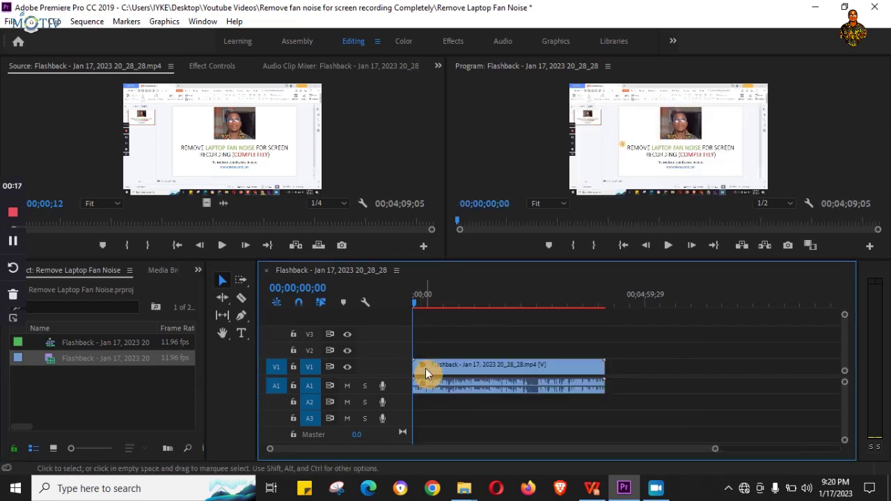
click(99, 409)
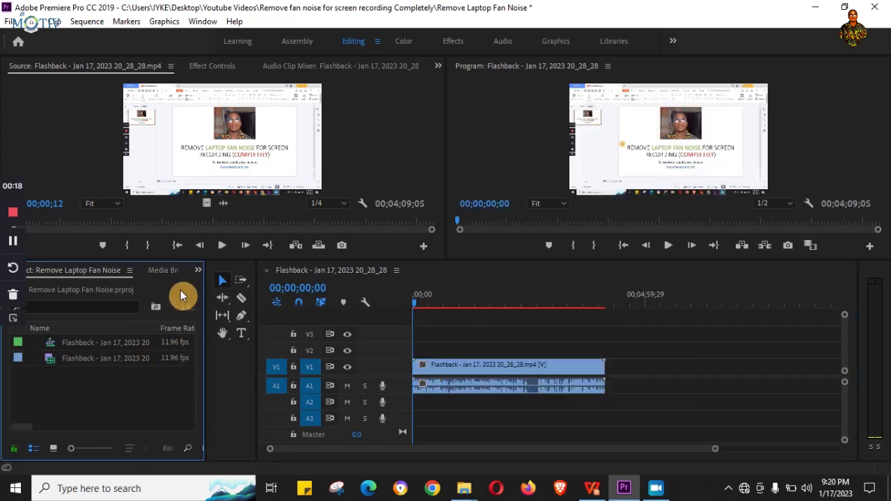
click(199, 270)
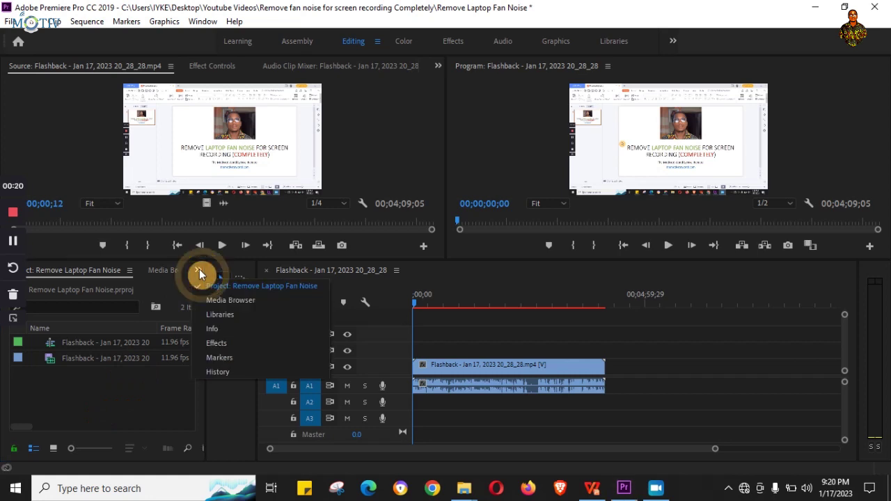
click(229, 342)
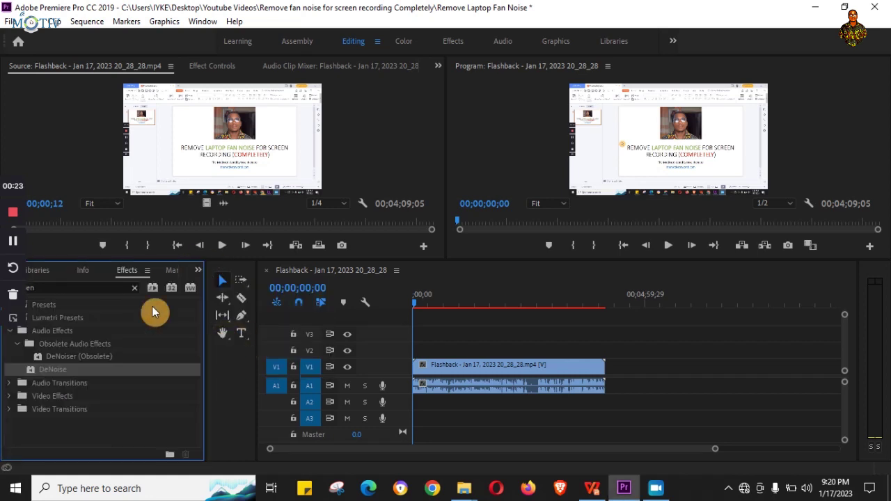
click(59, 287)
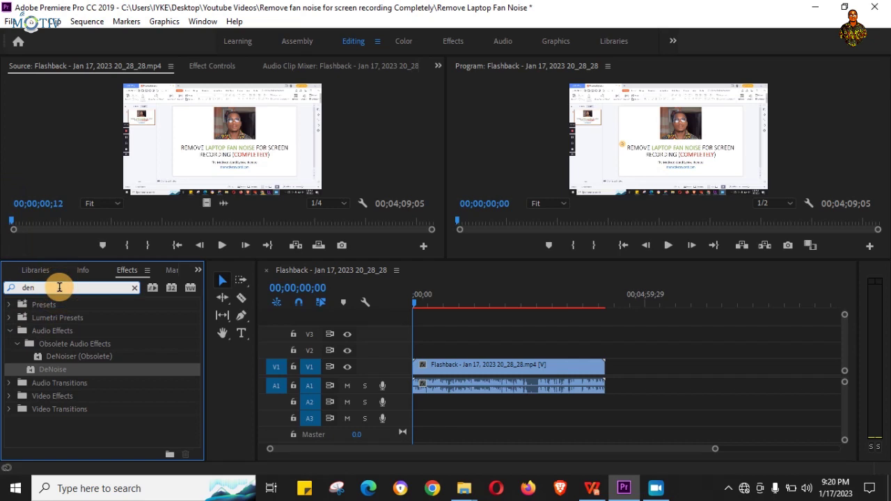
key(BackSpace)
key(BackSpace)
text(enoise)
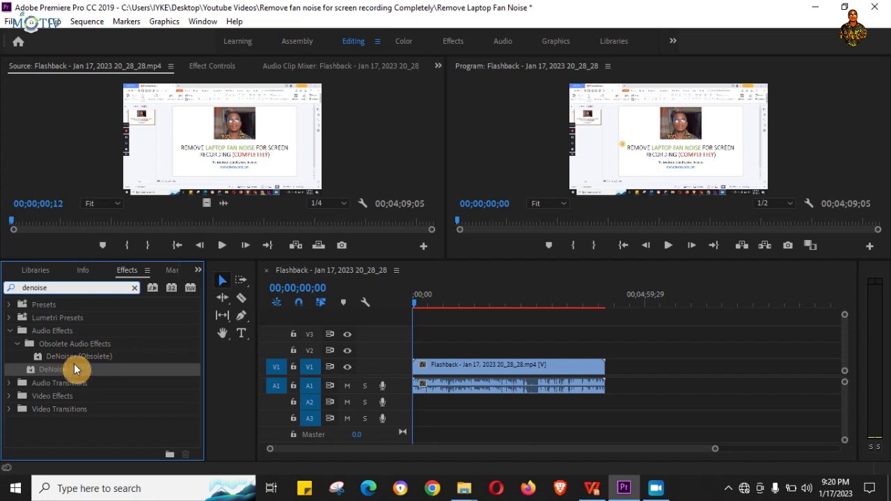
- Apply DeNoise to the Flashback clip and scroll Effect Controls down to its DeNoise section
drag(60, 370, 514, 385)
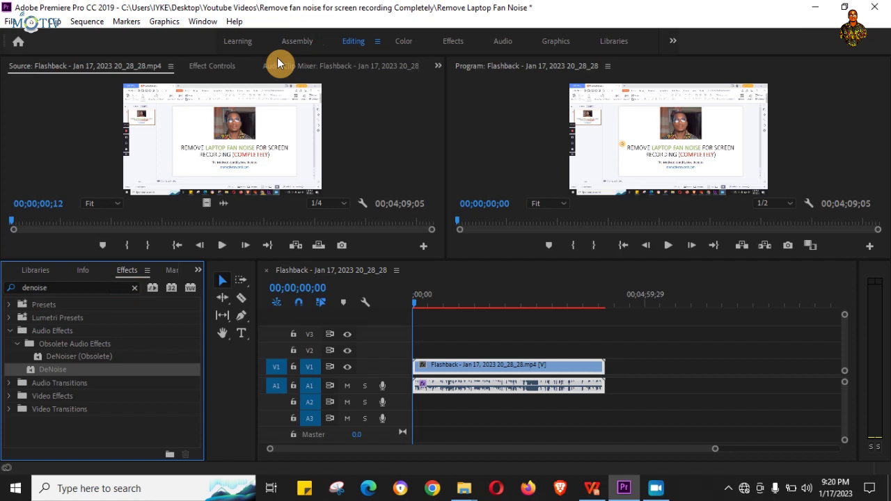
click(212, 66)
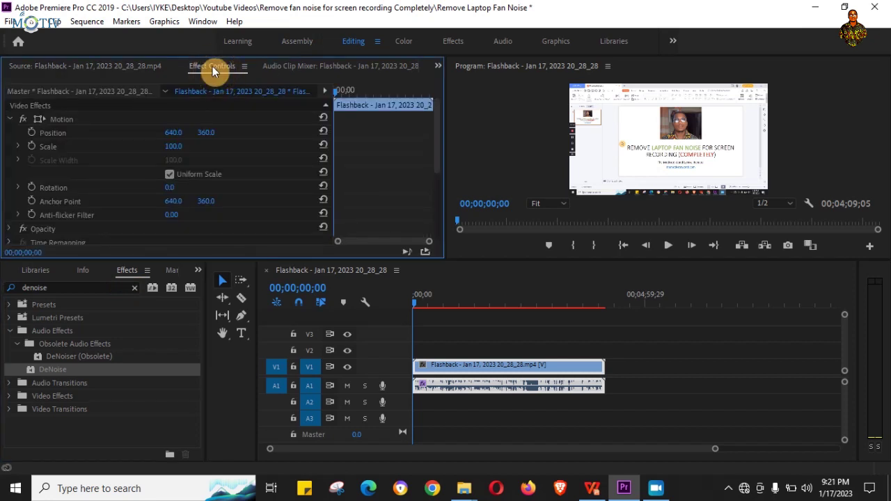
scroll(61, 167, down, 5)
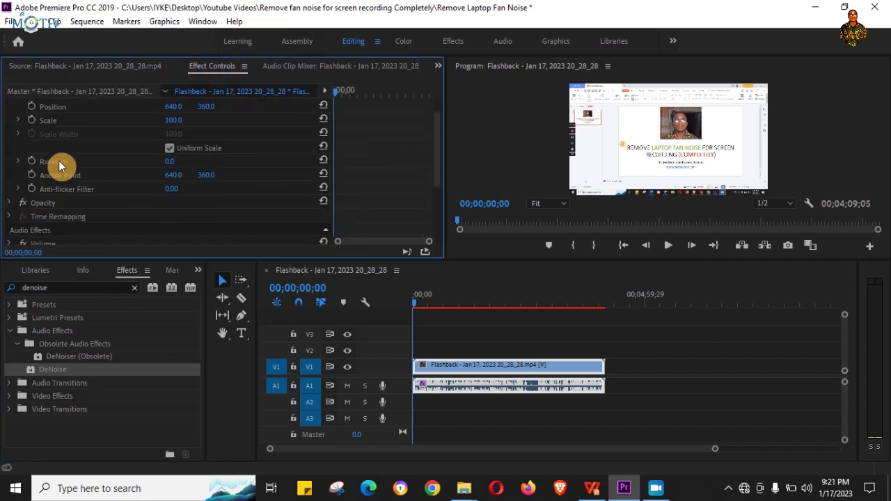
scroll(59, 166, down, 4)
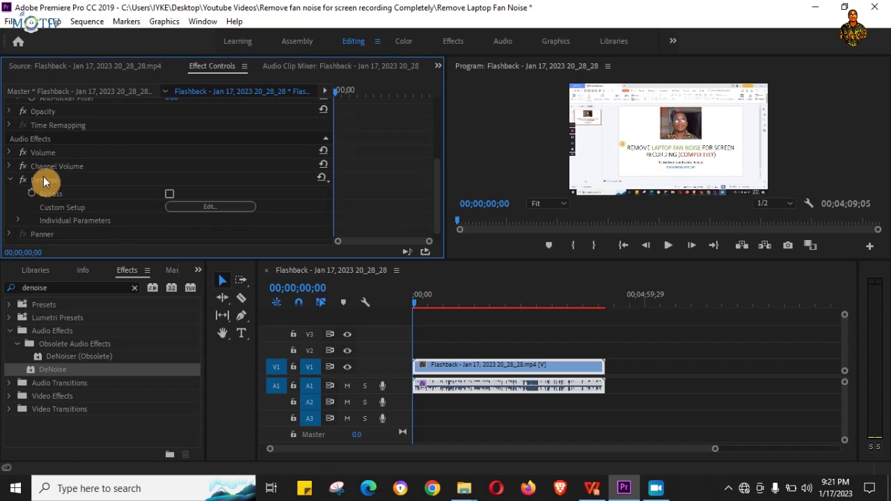
- In the DeNoise Custom Setup editor, set the Amount slider to about 51%
click(210, 207)
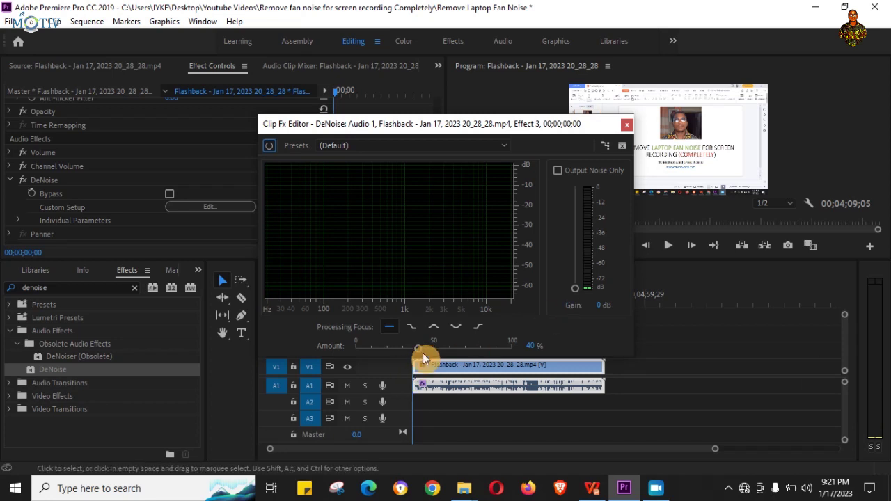
drag(418, 352, 535, 368)
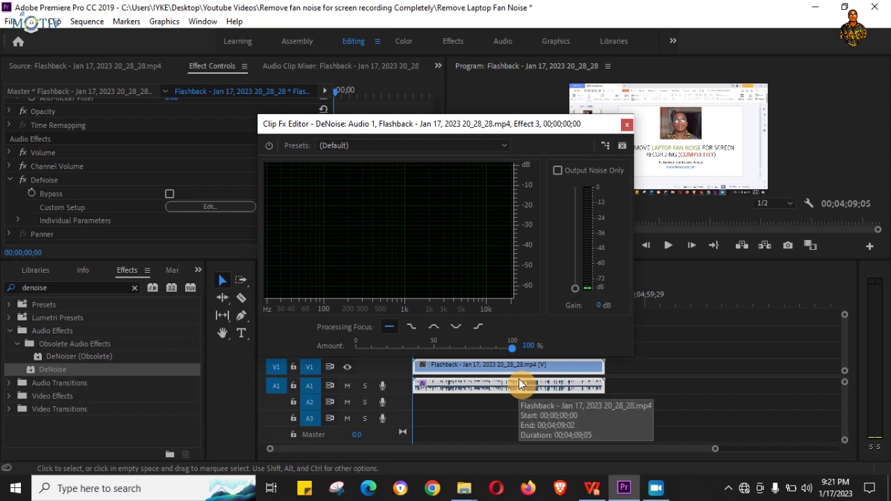
drag(513, 348, 425, 347)
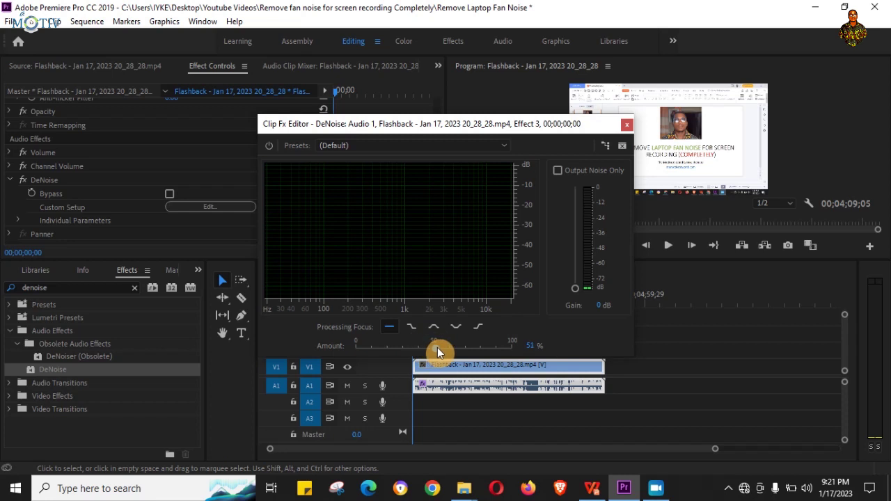
- Close the Clip Fx Editor, then bring up the screen recorder's controls from the taskbar
click(626, 124)
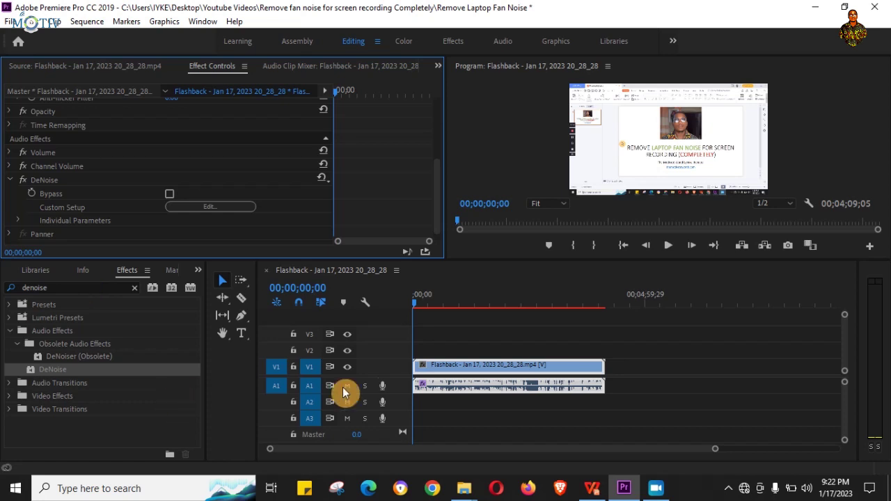
click(655, 488)
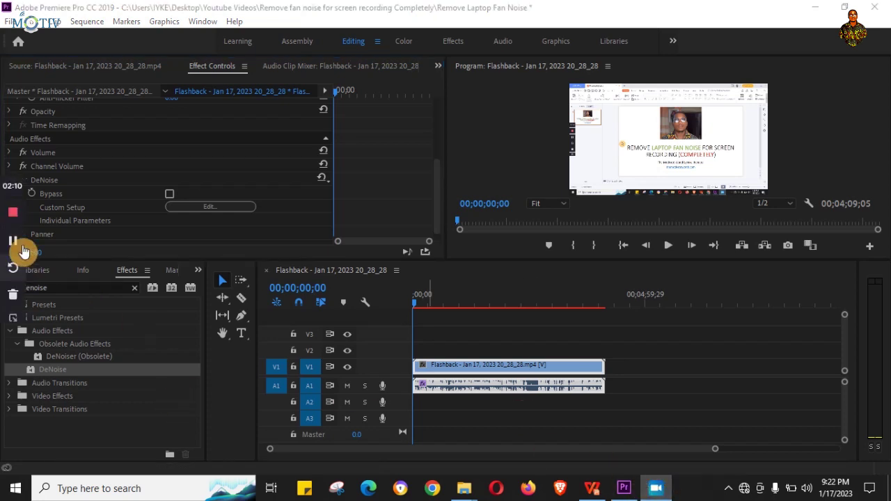